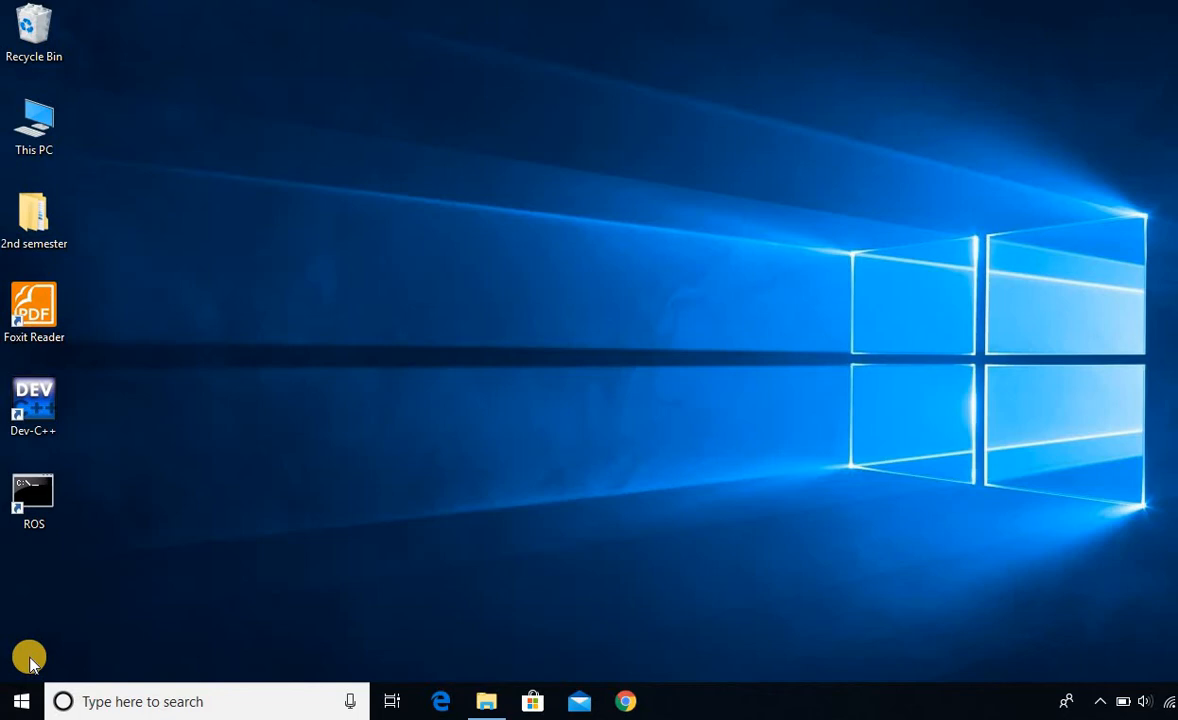
Step: Check the computer's system type in the properties of This PC and close the System window
{"action": "left_click", "coordinate": [45, 145]}
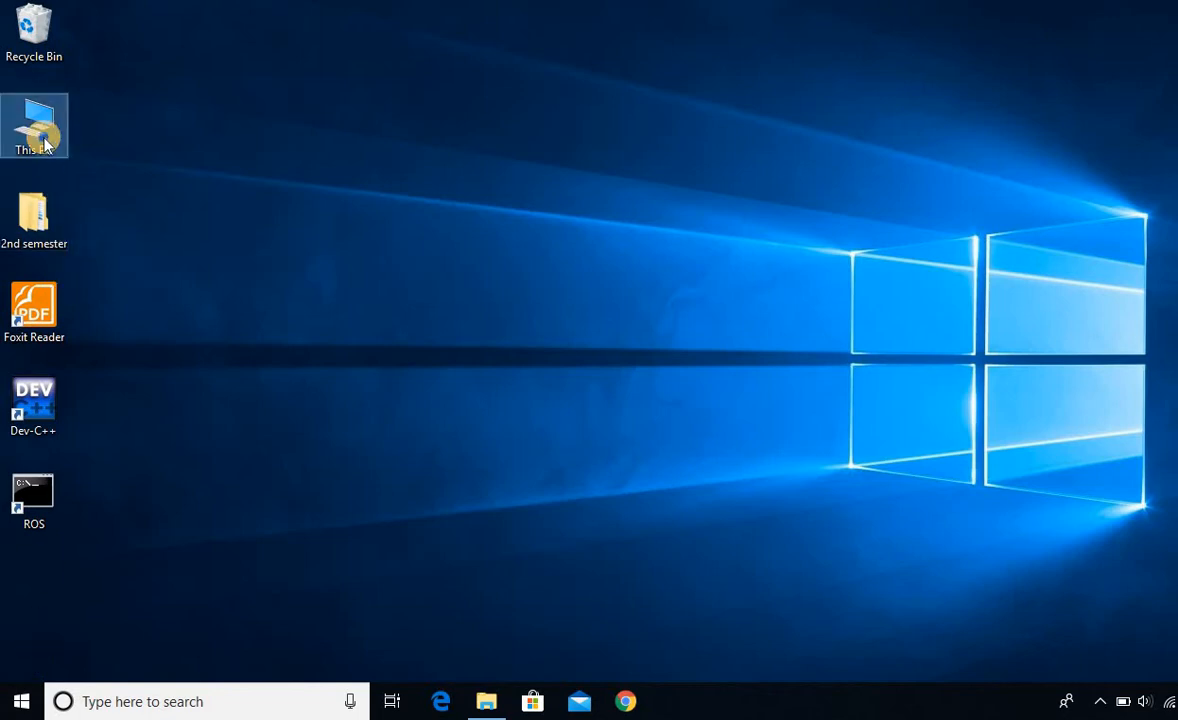
{"action": "right_click", "coordinate": [45, 145]}
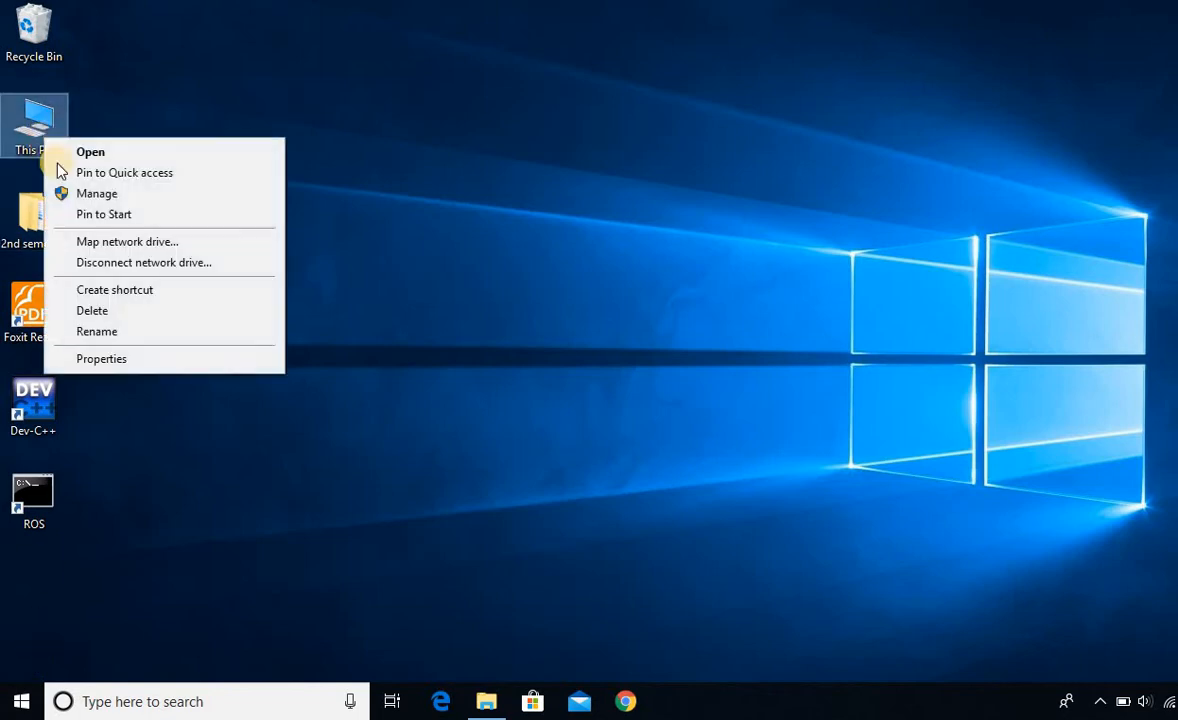
{"action": "left_click", "coordinate": [100, 358]}
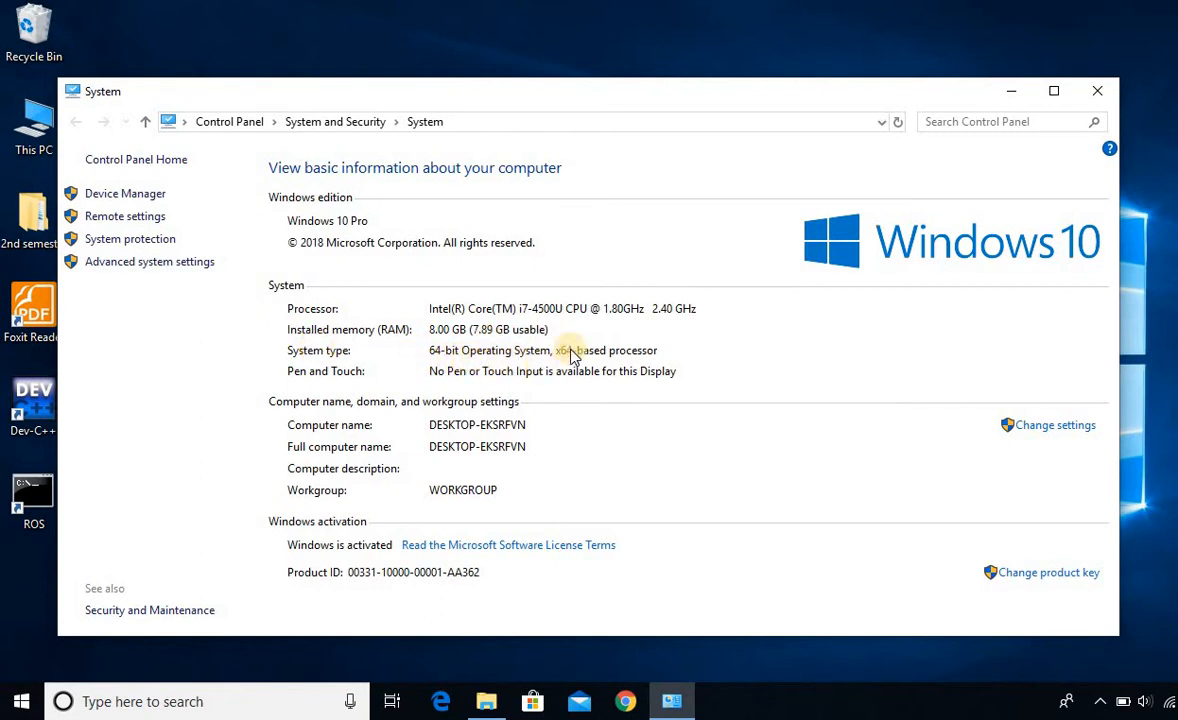
{"action": "left_click", "coordinate": [1092, 91]}
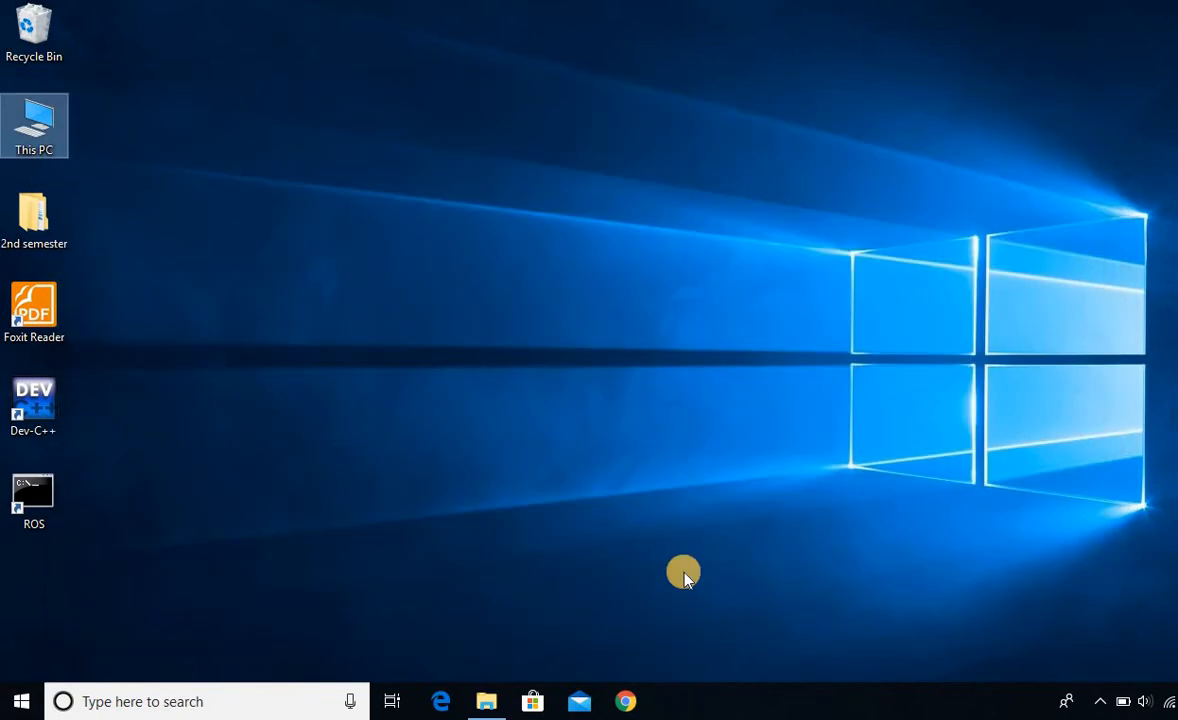
Step: Switch to Google Chrome, search for python.org and open the official Python website from the results
{"action": "left_click", "coordinate": [613, 708]}
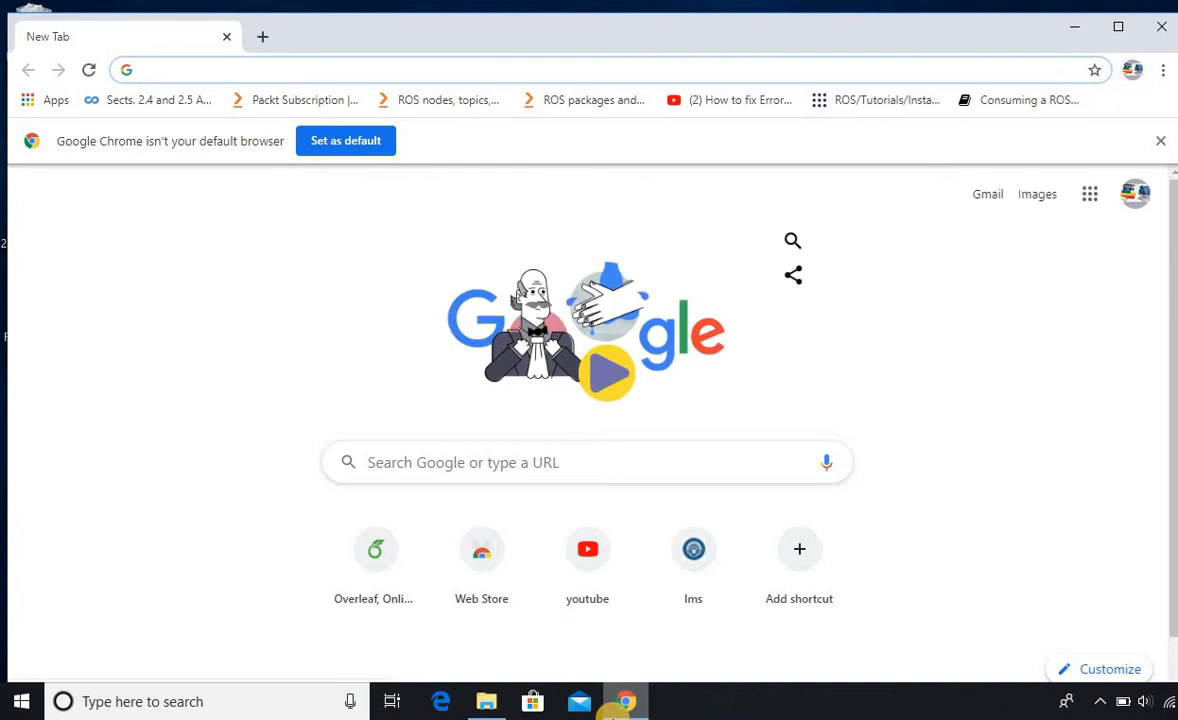
{"action": "type", "text": "python"}
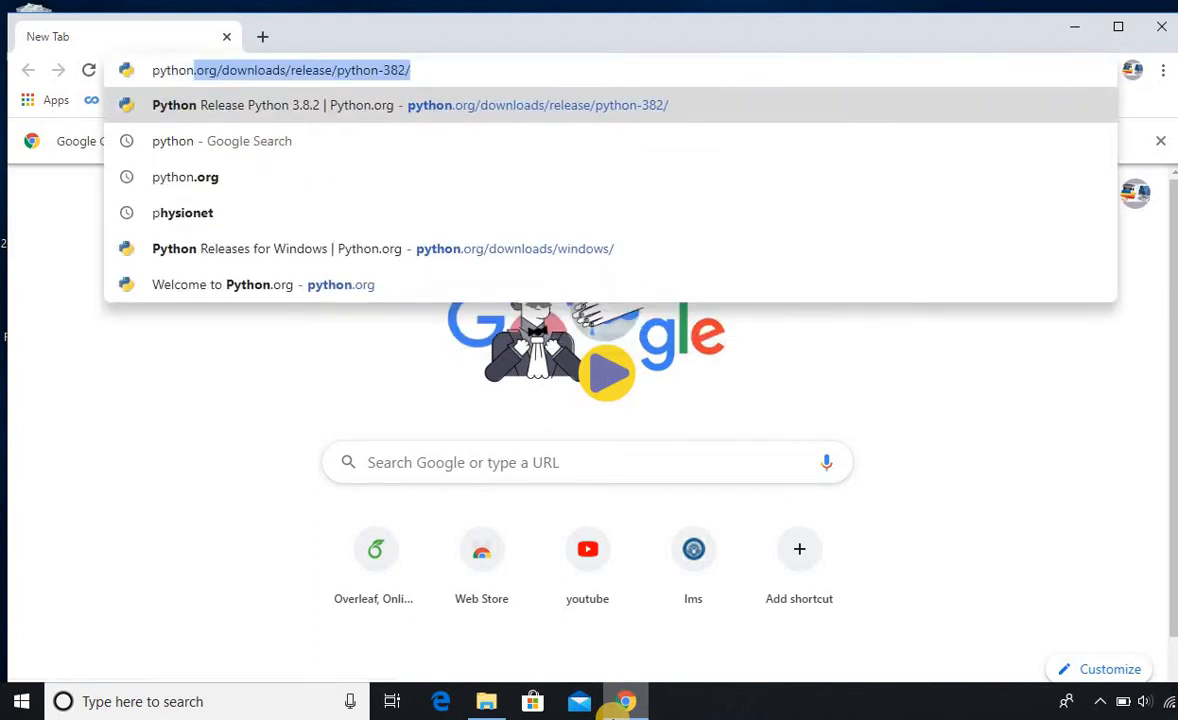
{"action": "type", "text": "."}
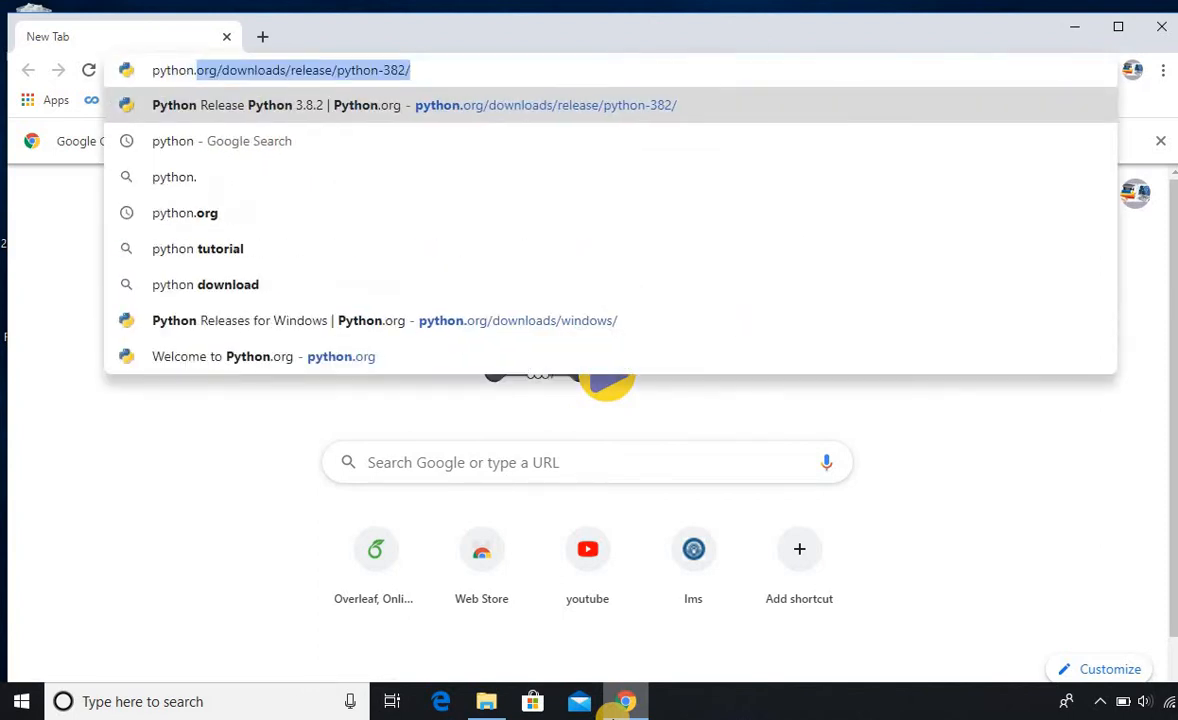
{"action": "type", "text": "org"}
{"action": "key", "text": "BackSpace"}
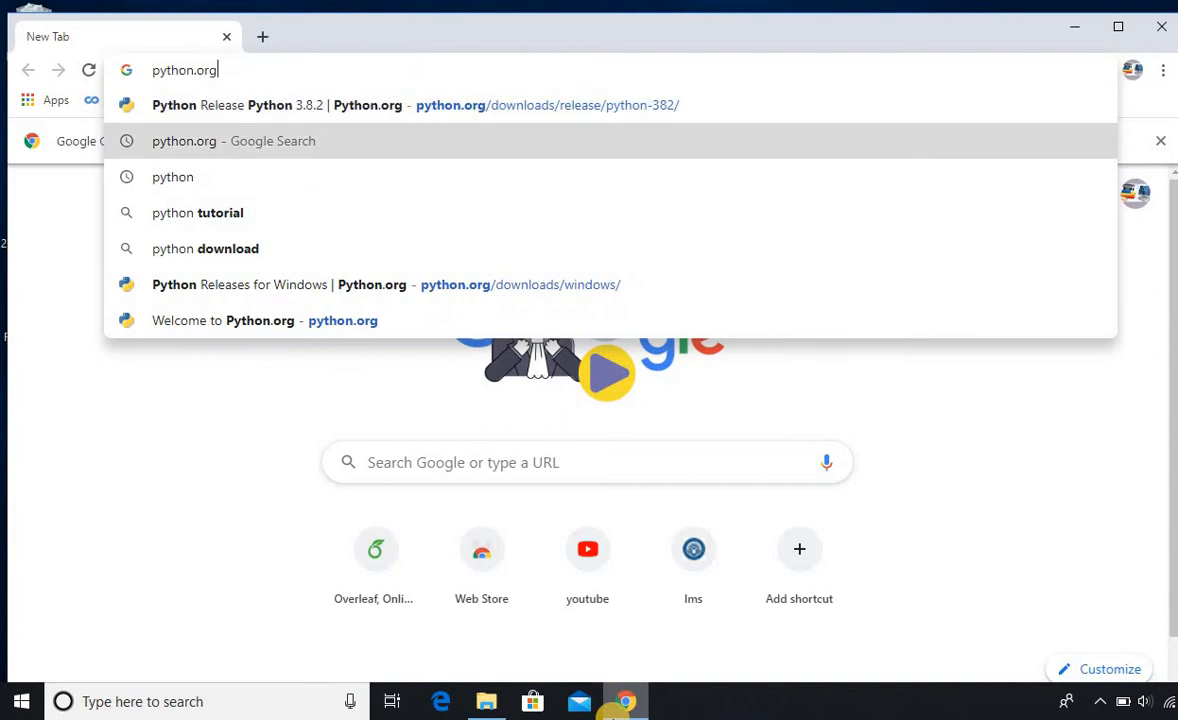
{"action": "key", "text": "Return"}
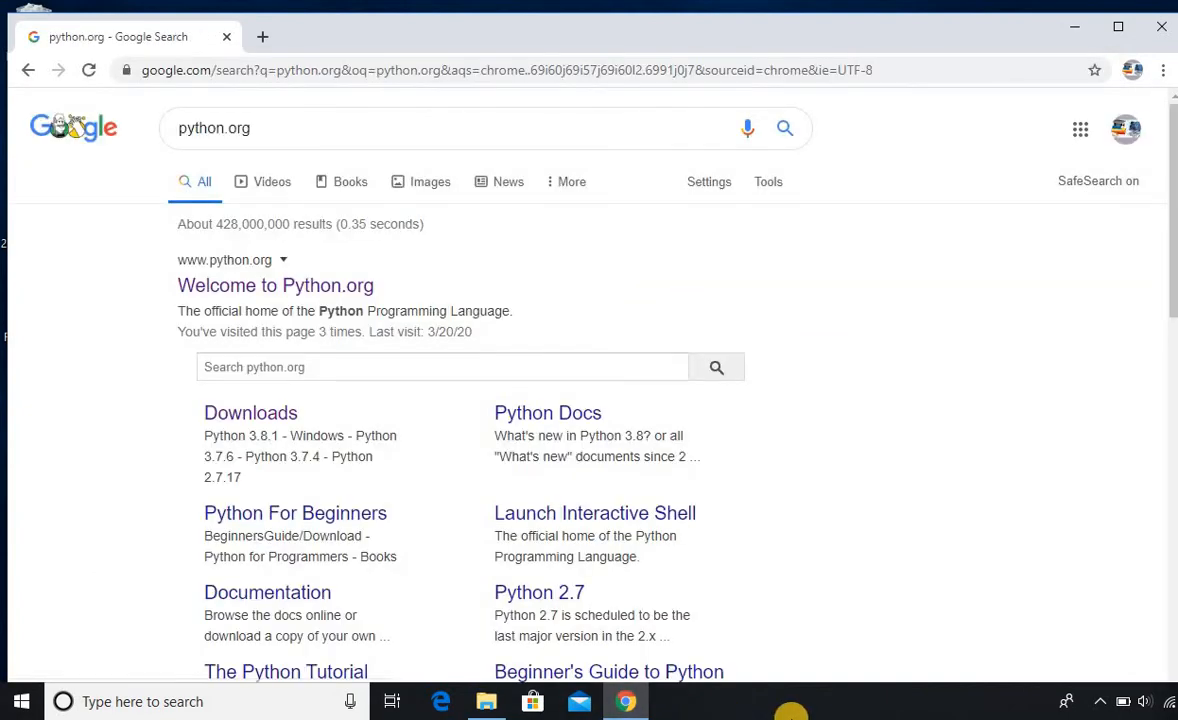
{"action": "left_click", "coordinate": [349, 290]}
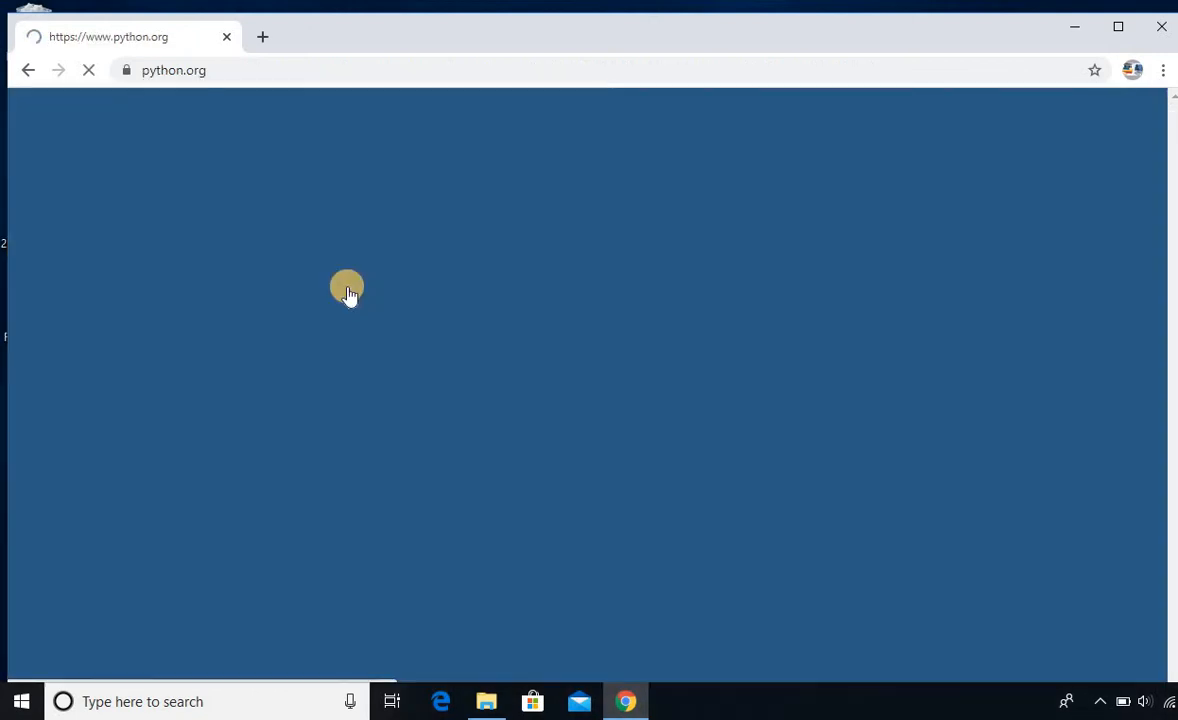
Step: Go to the Windows downloads of Python and open the latest Python 3 release page, Python 3.8.2
{"action": "mouse_move", "coordinate": [349, 290]}
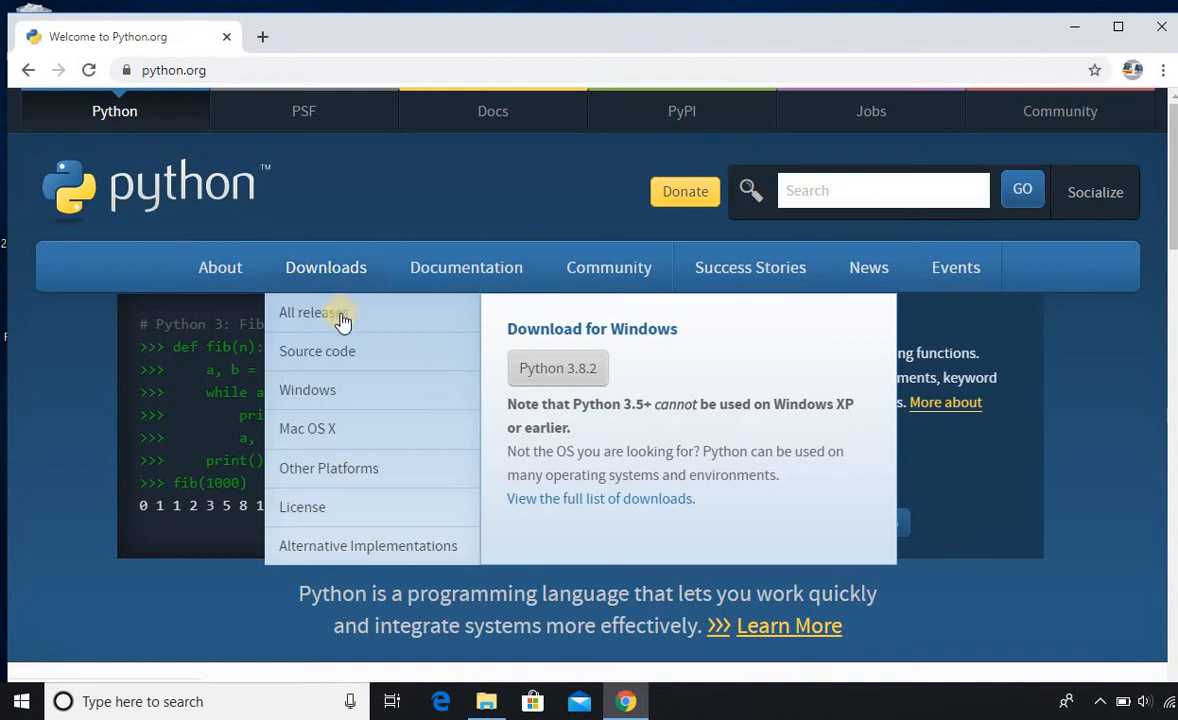
{"action": "left_click", "coordinate": [337, 397]}
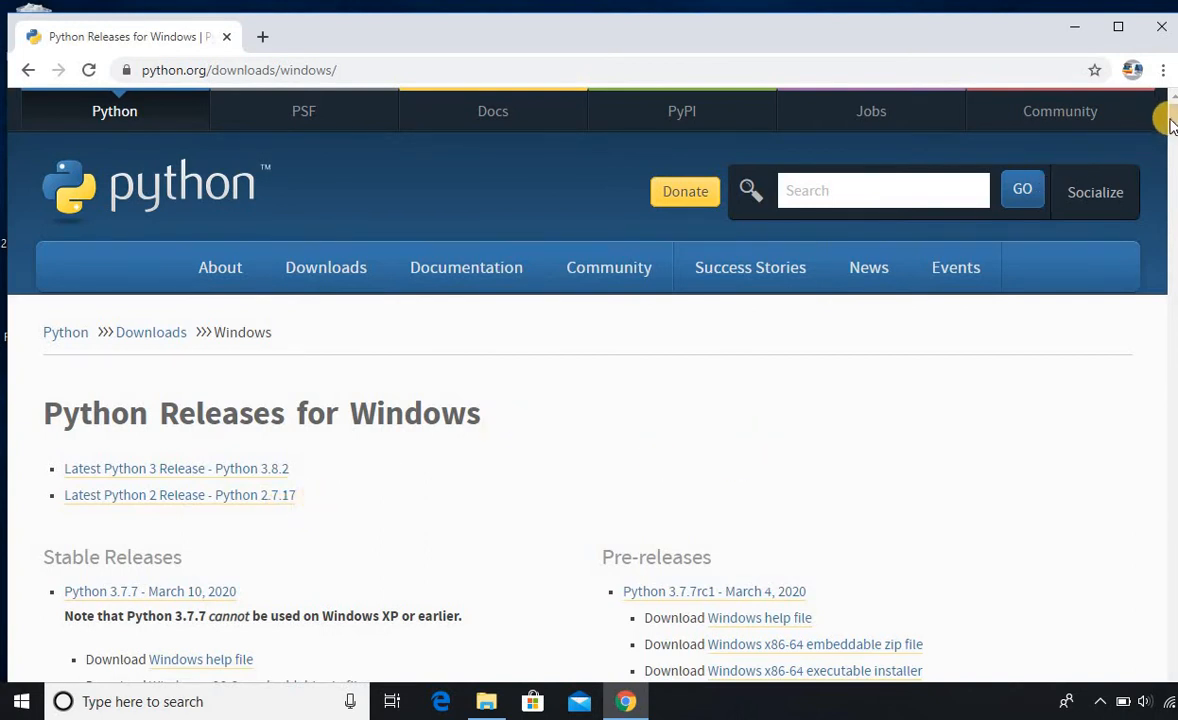
{"action": "mouse_move", "coordinate": [1170, 112]}
{"action": "left_mouse_down"}
{"action": "mouse_move", "coordinate": [1158, 352]}
{"action": "mouse_move", "coordinate": [1172, 100]}
{"action": "left_mouse_up"}
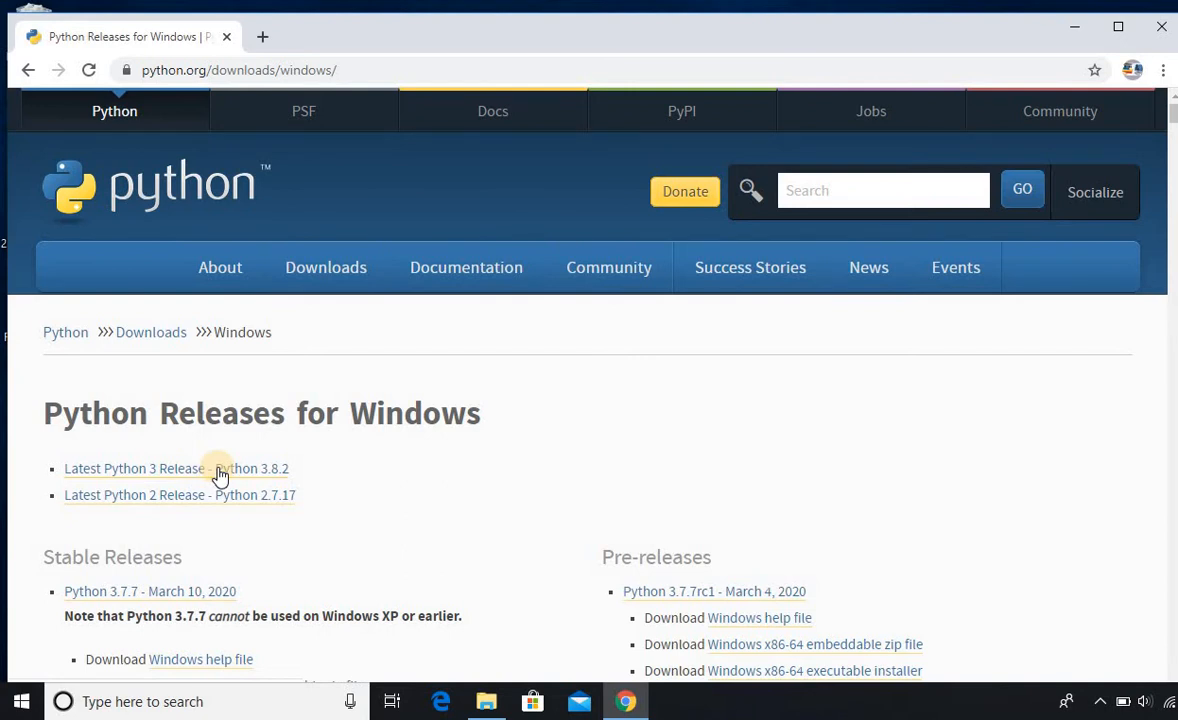
{"action": "left_click", "coordinate": [220, 472]}
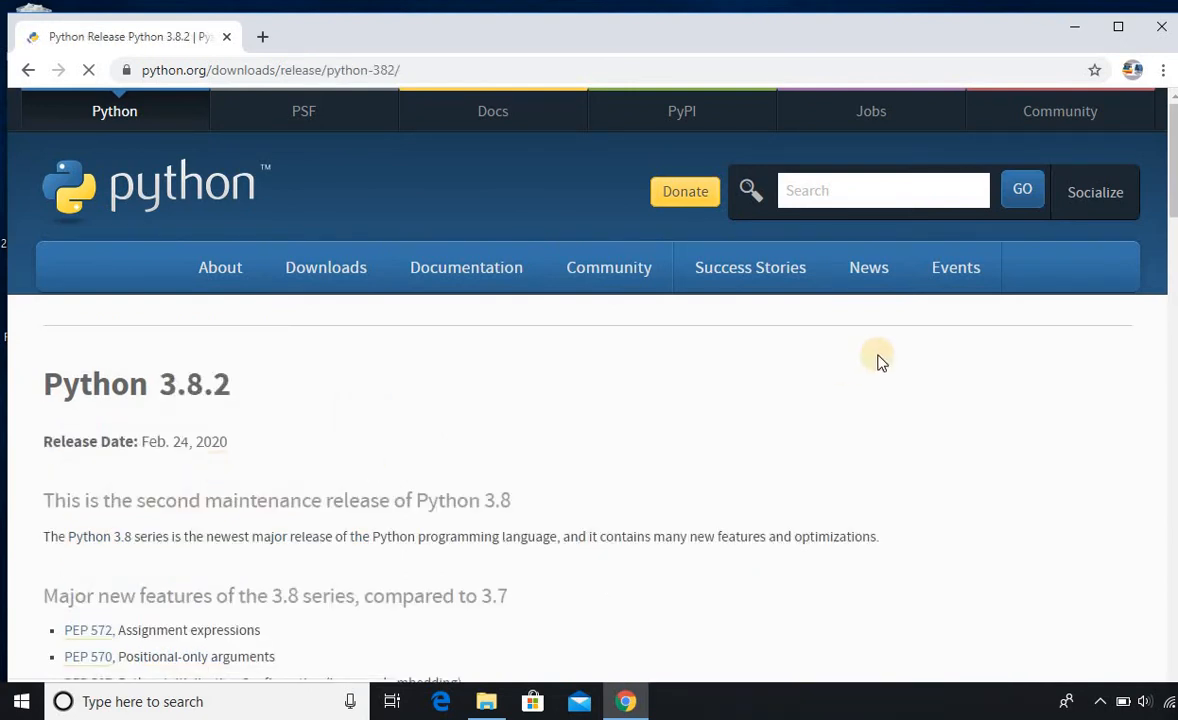
Step: Download the Windows x86-64 executable installer from the Files list of the Python 3.8.2 release
{"action": "scroll", "coordinate": [1155, 317], "scroll_direction": "down", "scroll_amount": 3}
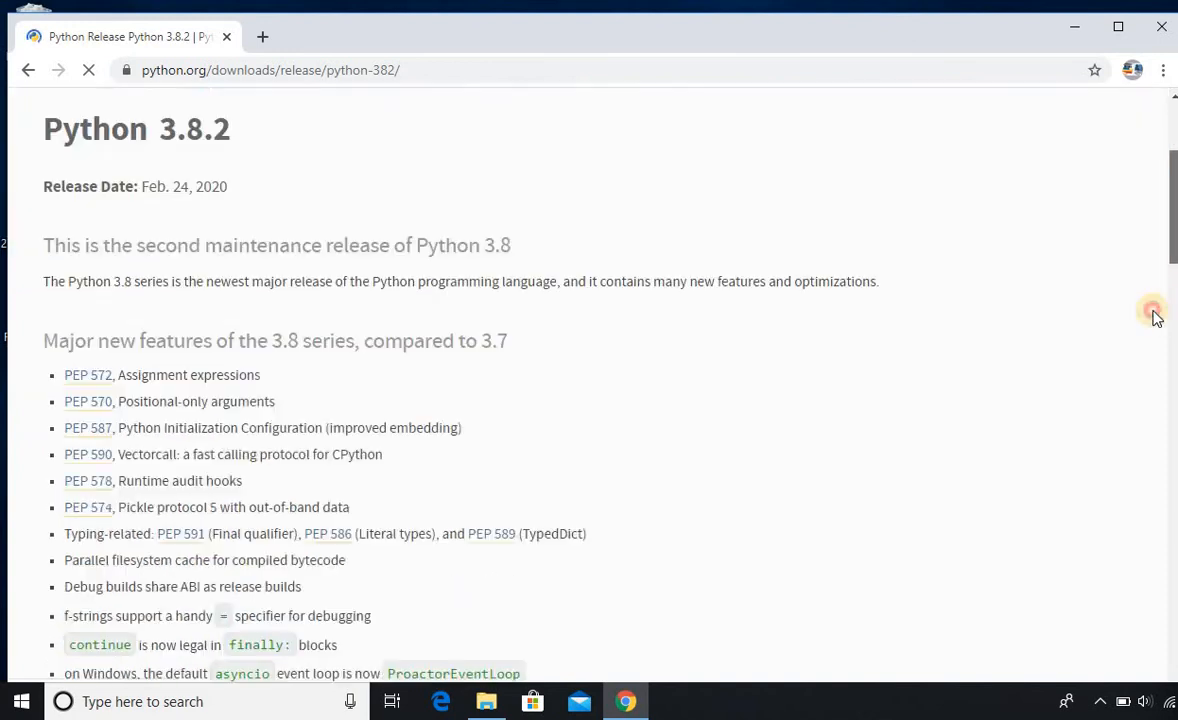
{"action": "scroll", "coordinate": [1112, 476], "scroll_direction": "down", "scroll_amount": 10}
{"action": "scroll", "coordinate": [1110, 466], "scroll_direction": "up", "scroll_amount": 1}
{"action": "scroll", "coordinate": [1110, 490], "scroll_direction": "down", "scroll_amount": 2}
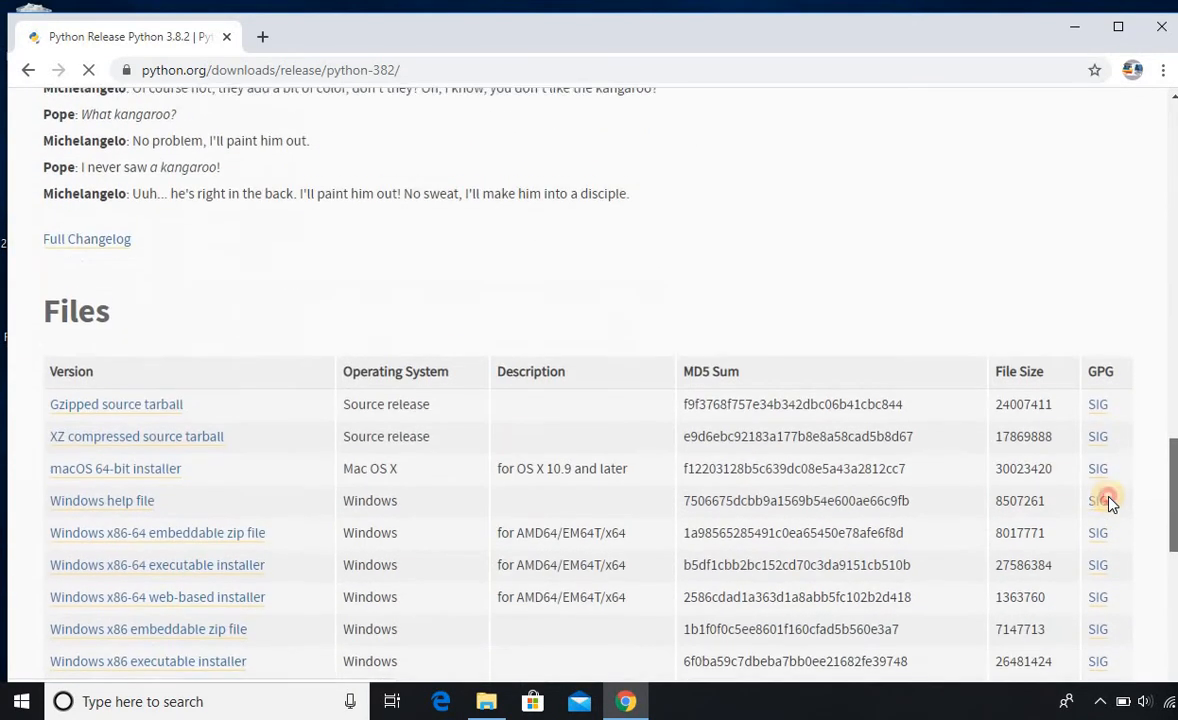
{"action": "scroll", "coordinate": [1108, 505], "scroll_direction": "down", "scroll_amount": 2}
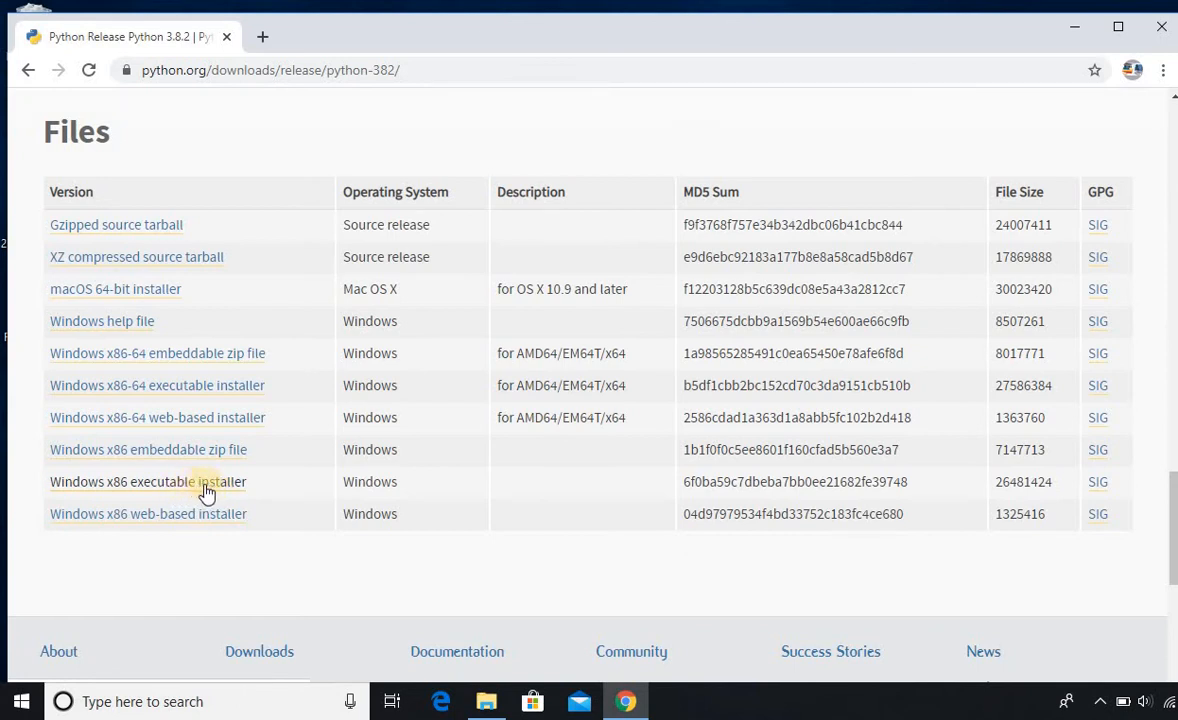
{"action": "left_click", "coordinate": [231, 397]}
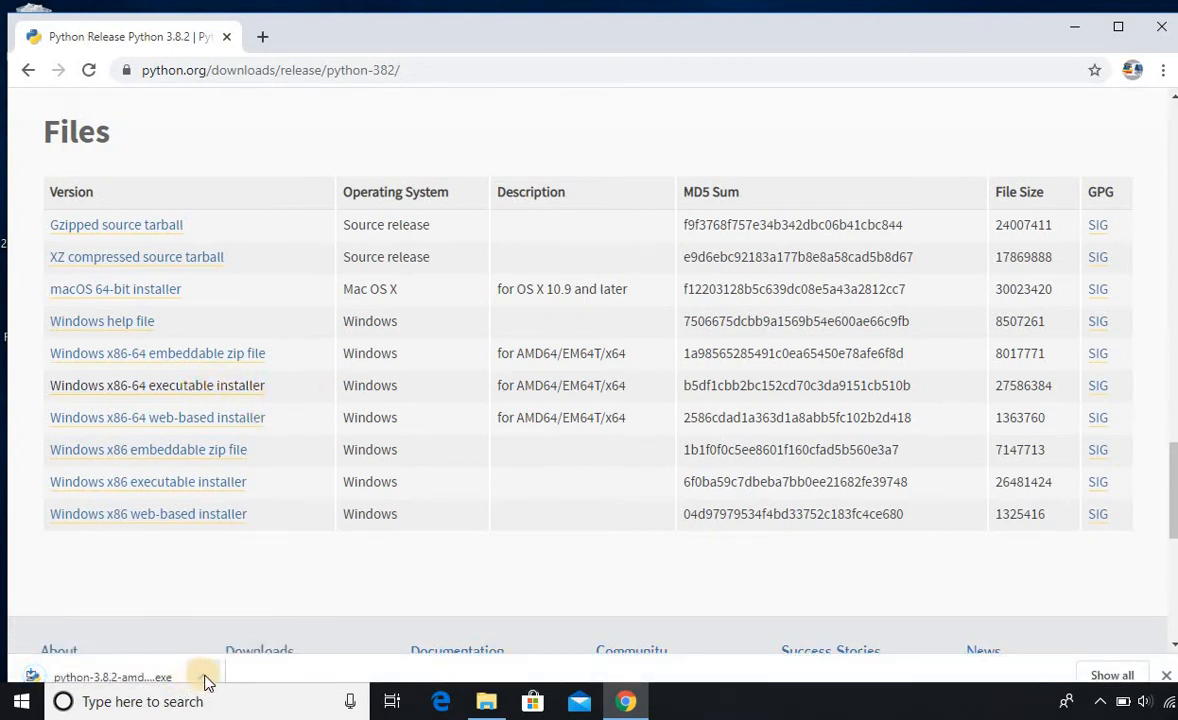
Step: Show the downloaded installer in its folder and launch python-3.8.2-amd64 (1)
{"action": "left_click", "coordinate": [201, 679]}
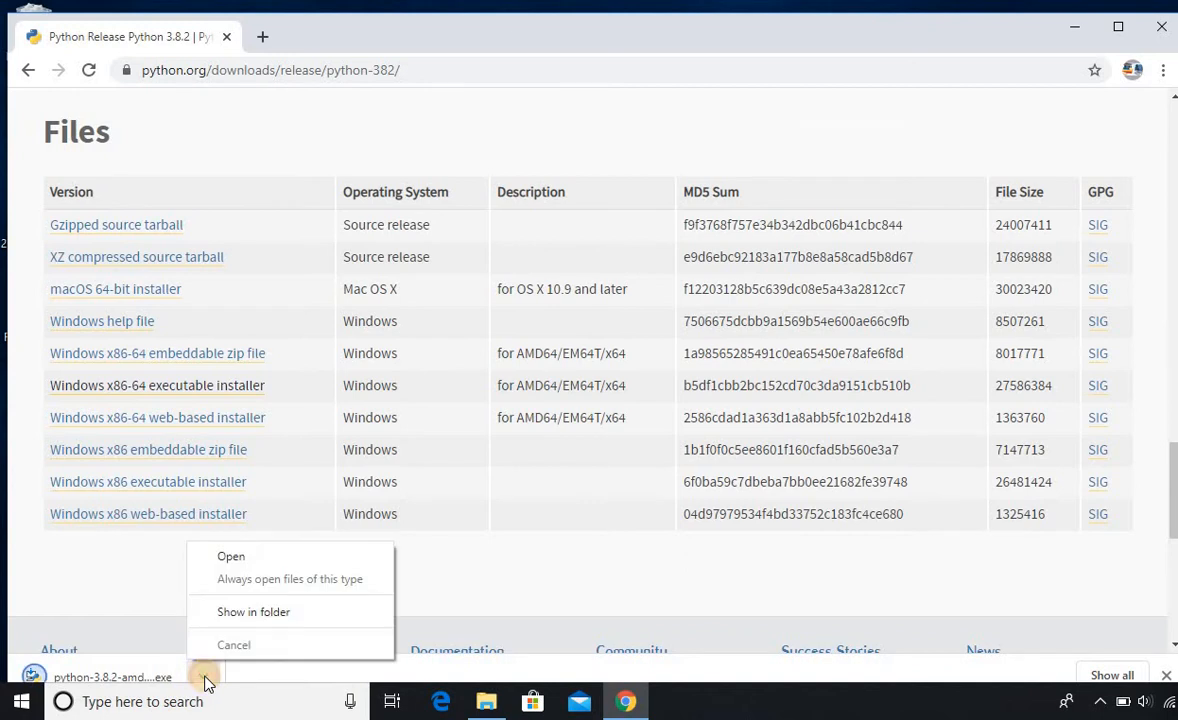
{"action": "left_click", "coordinate": [263, 614]}
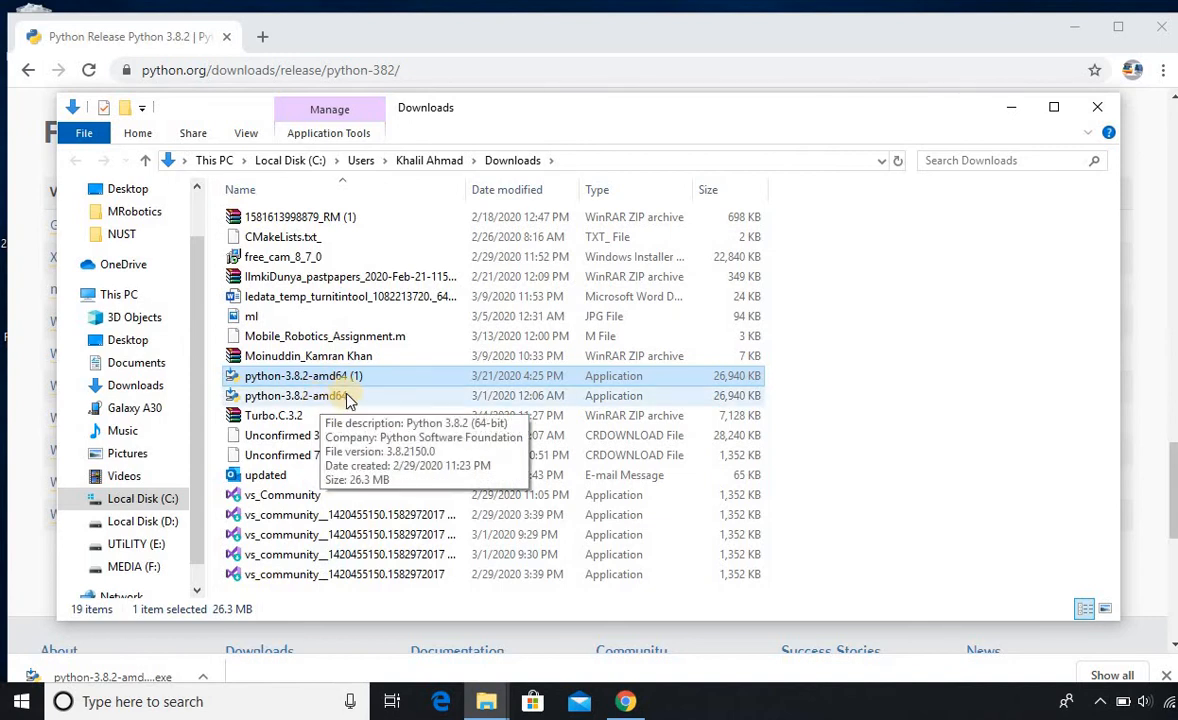
{"action": "left_click", "coordinate": [333, 377]}
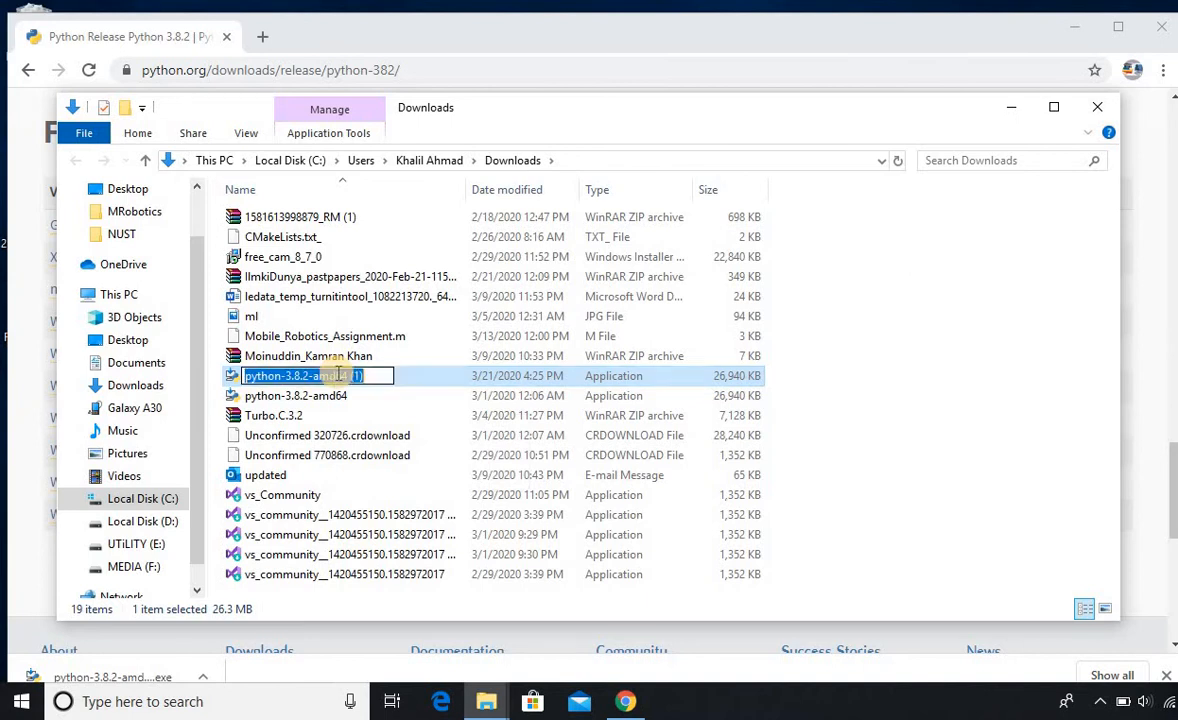
{"action": "left_click_drag", "start_coordinate": [431, 379], "coordinate": [378, 391]}
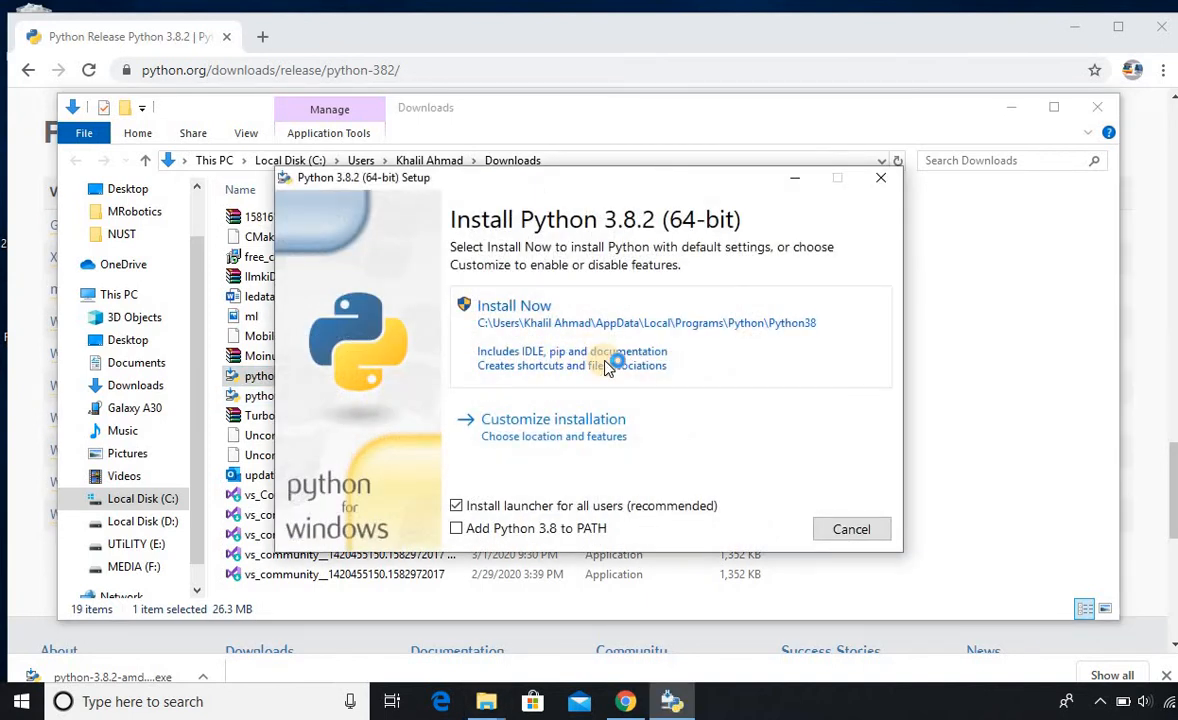
Step: Enable adding Python 3.8 to PATH and start the installation with default settings
{"action": "left_click", "coordinate": [457, 529]}
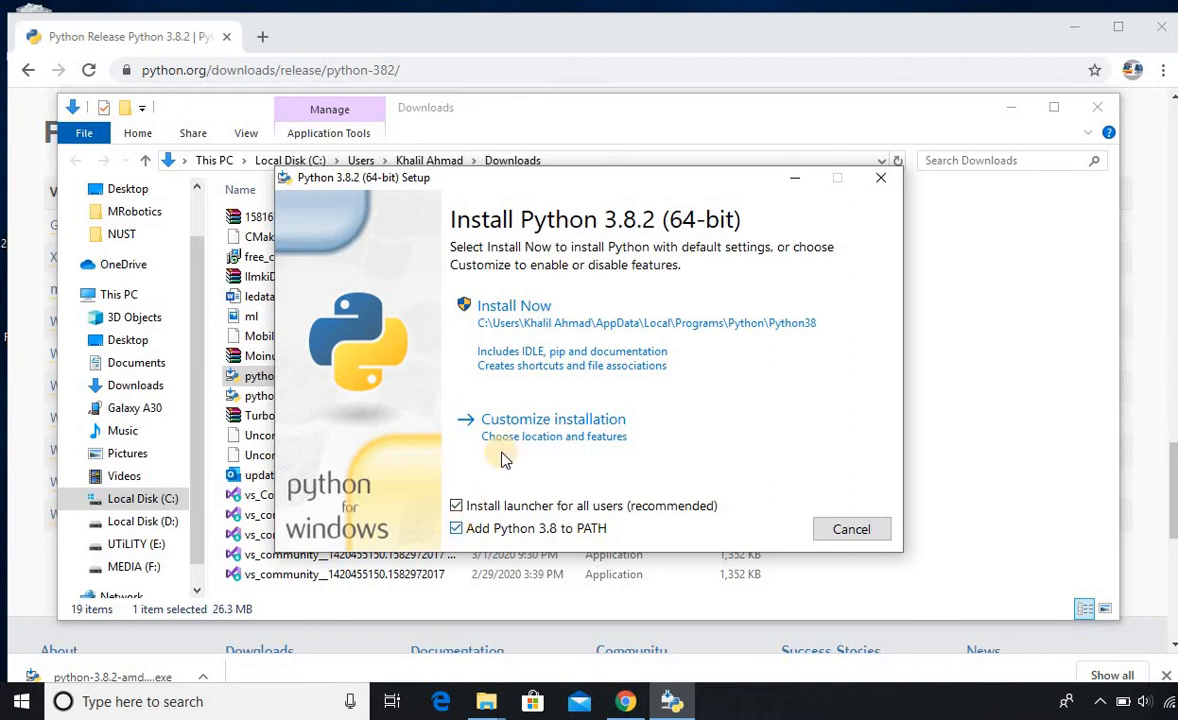
{"action": "left_click", "coordinate": [583, 327]}
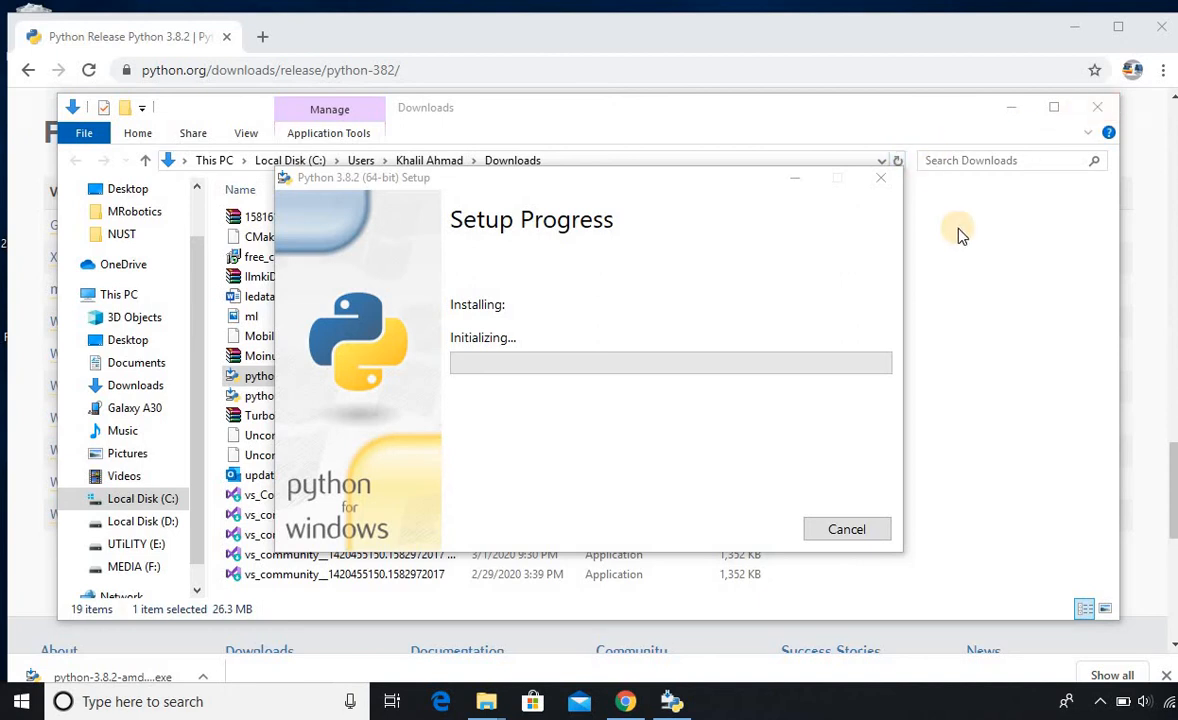
Step: Minimize the running setup, close the Downloads folder window, and restore and close the completed Python setup
{"action": "left_click", "coordinate": [797, 182]}
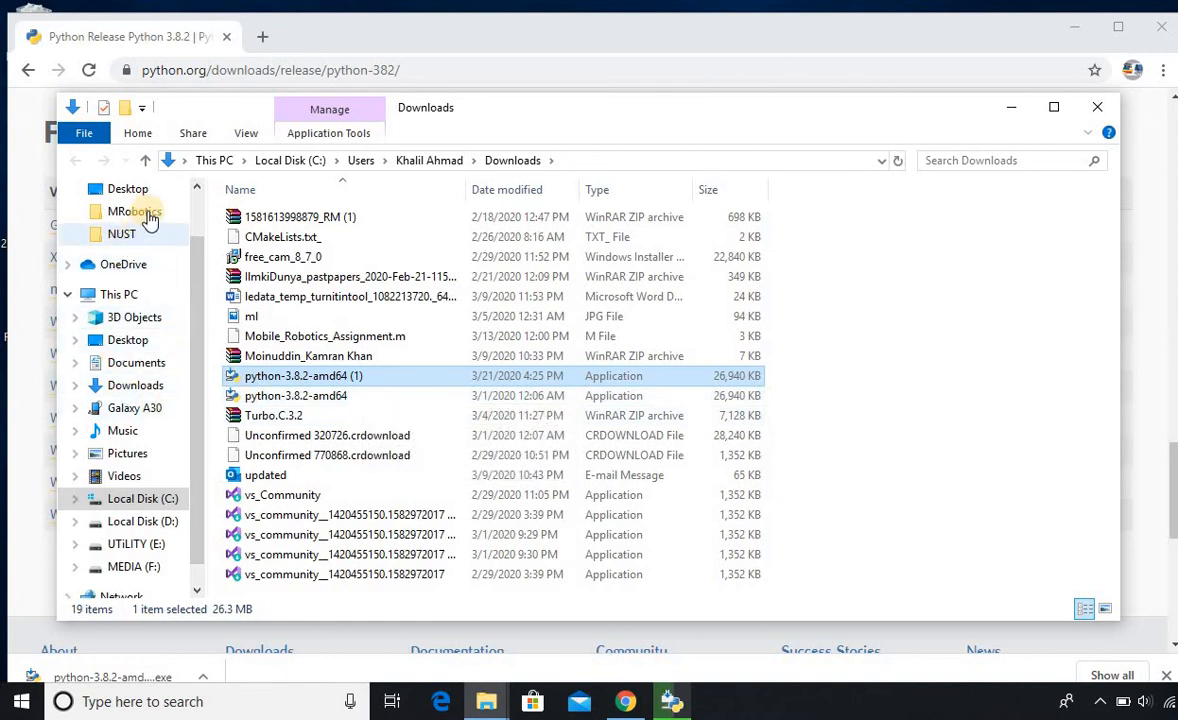
{"action": "left_click", "coordinate": [136, 385]}
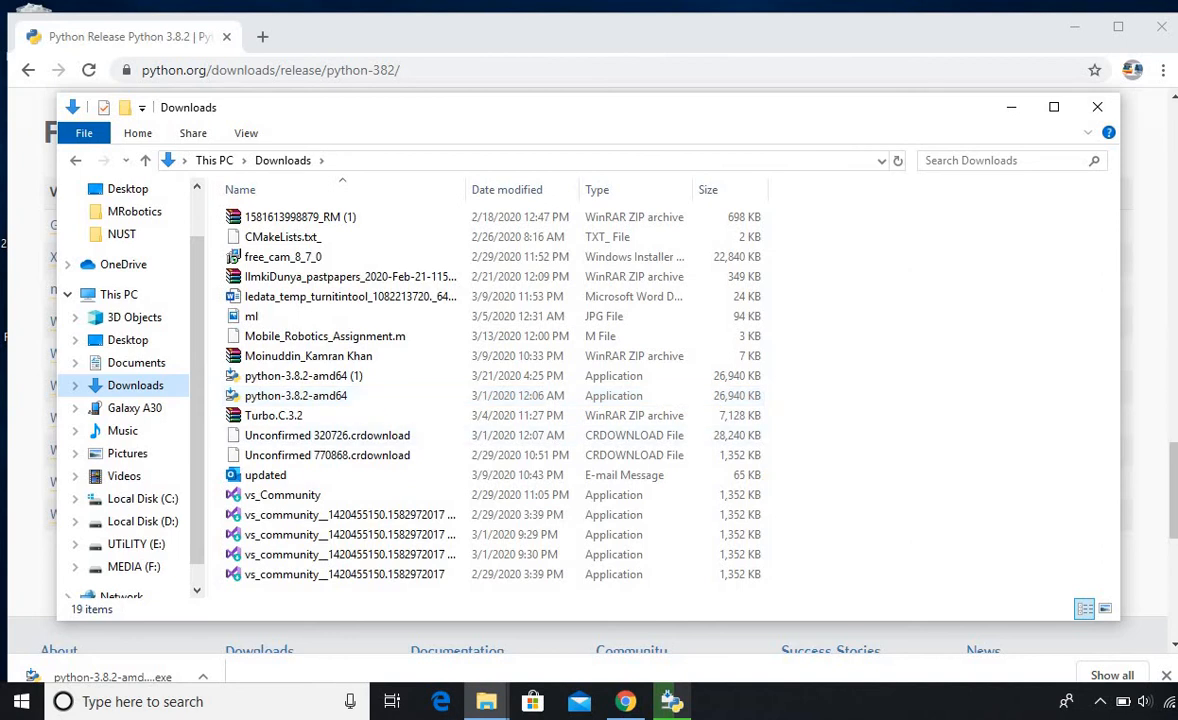
{"action": "left_click", "coordinate": [1096, 107]}
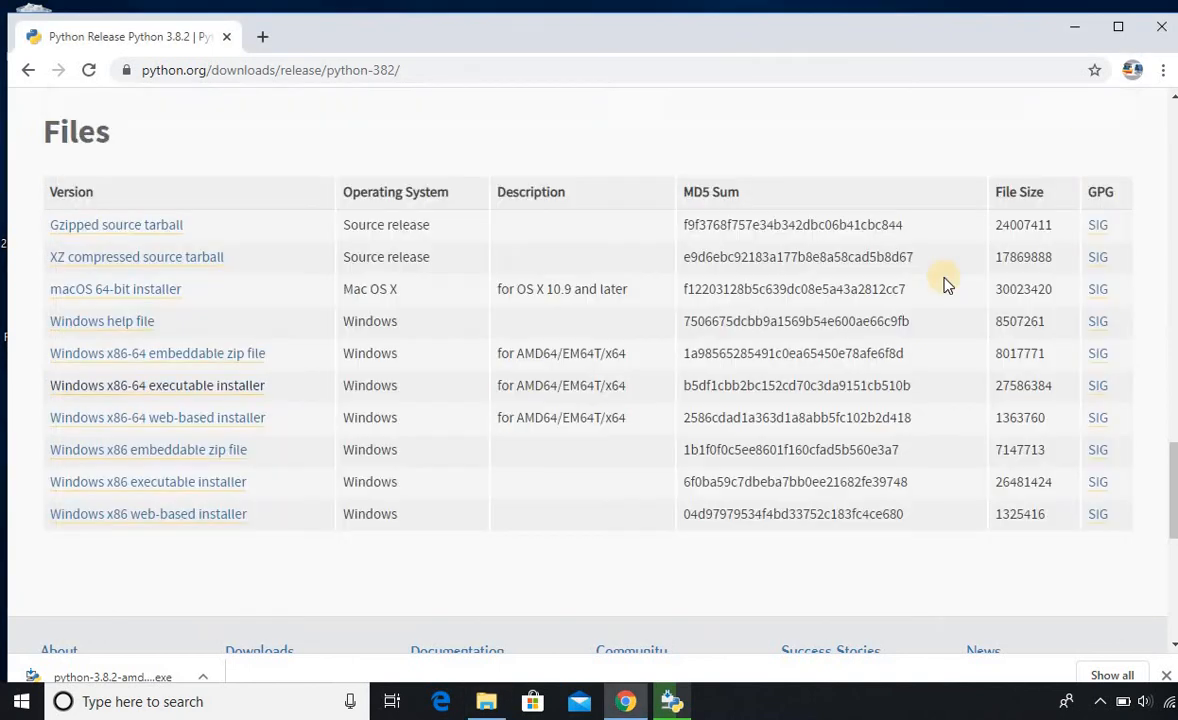
{"action": "left_click", "coordinate": [678, 700]}
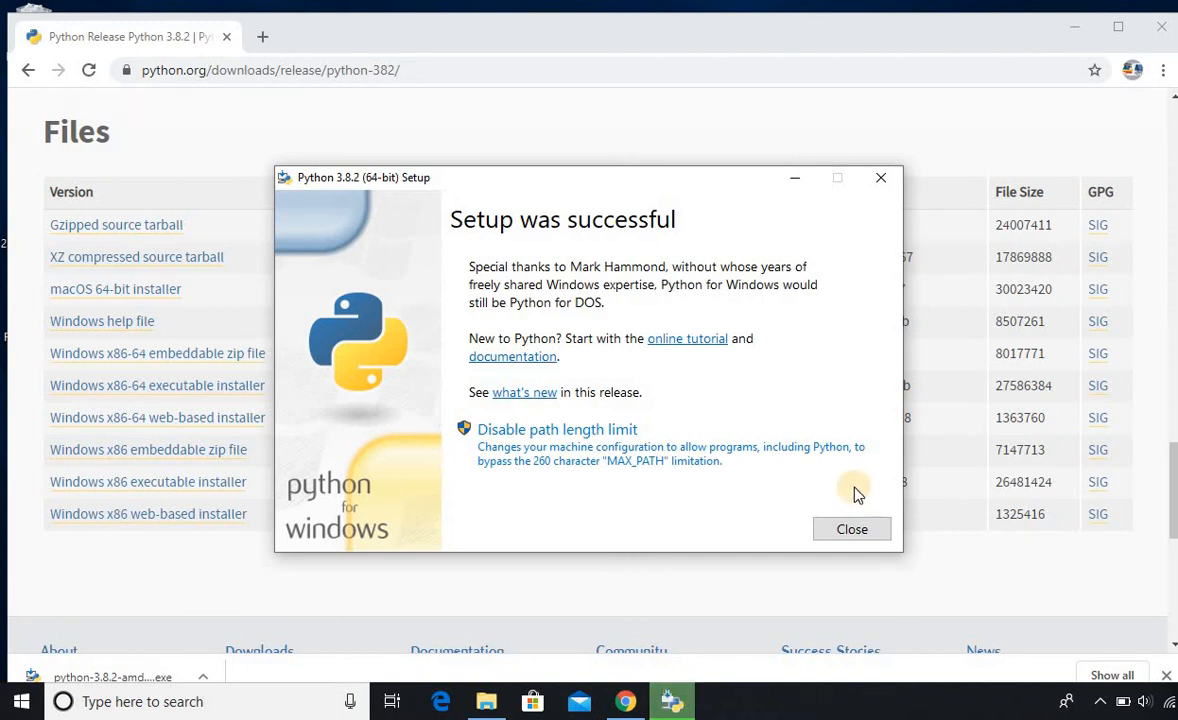
{"action": "left_click", "coordinate": [850, 529]}
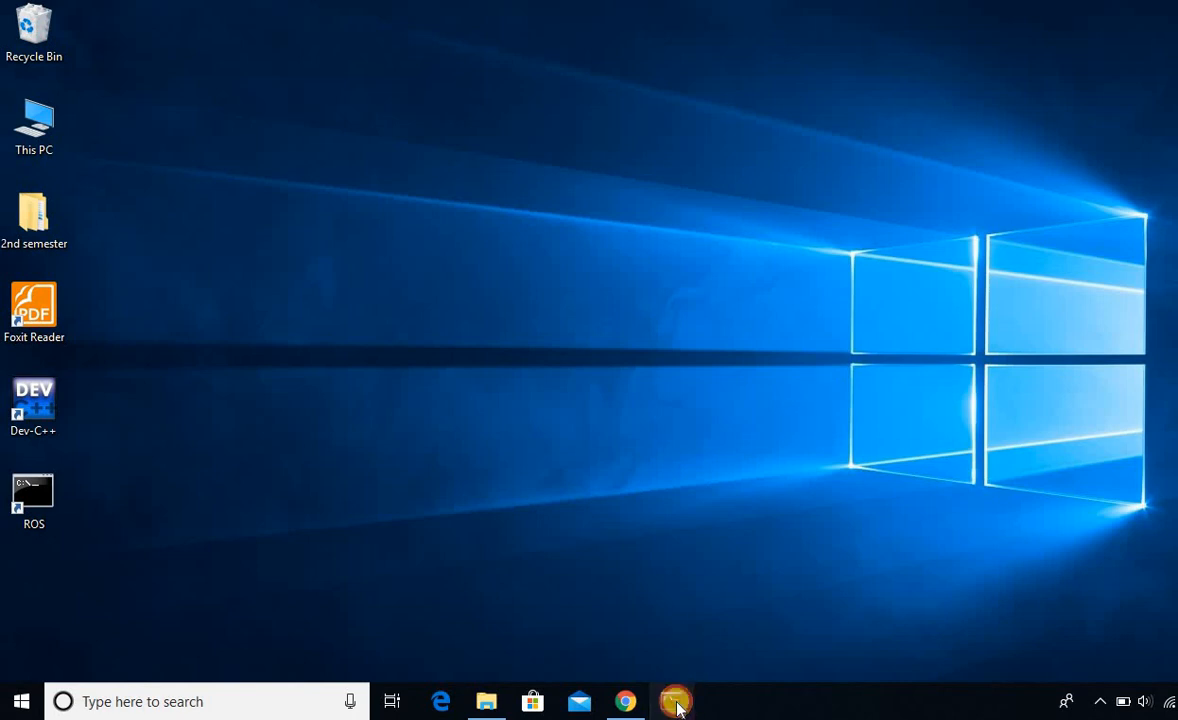
Step: Switch to Command Prompt and check the installed Python version with python -V
{"action": "left_click", "coordinate": [673, 701]}
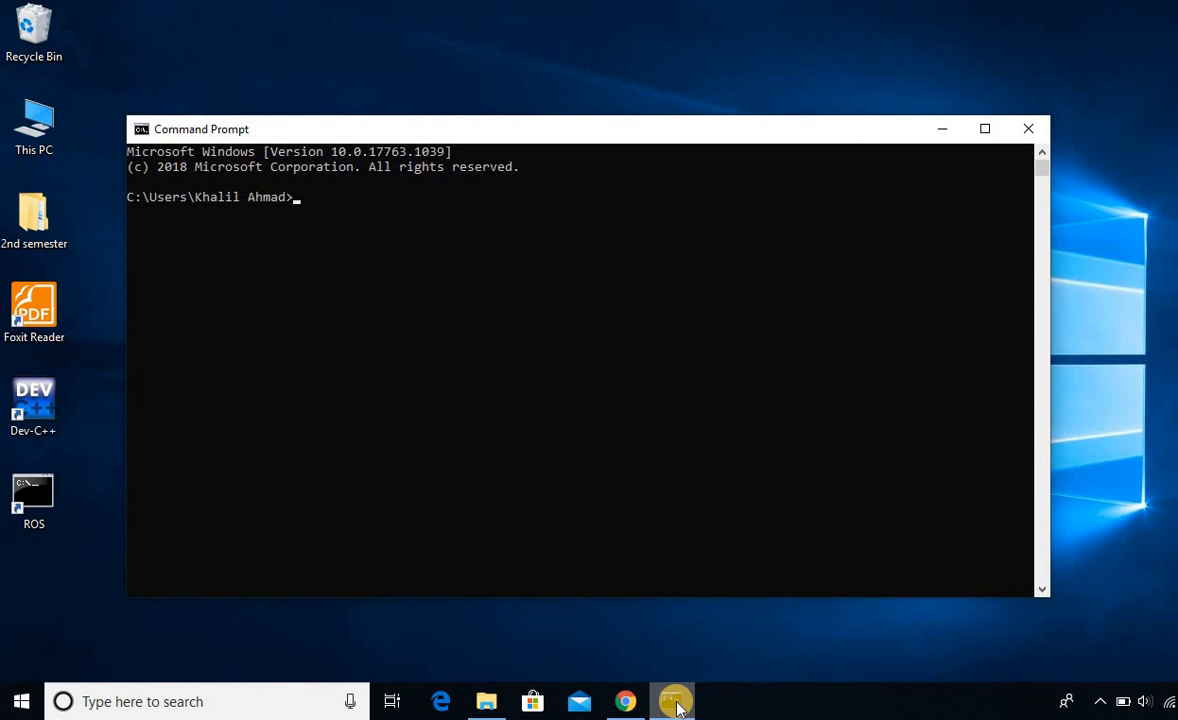
{"action": "type", "text": "python -V"}
{"action": "key", "text": "Return"}
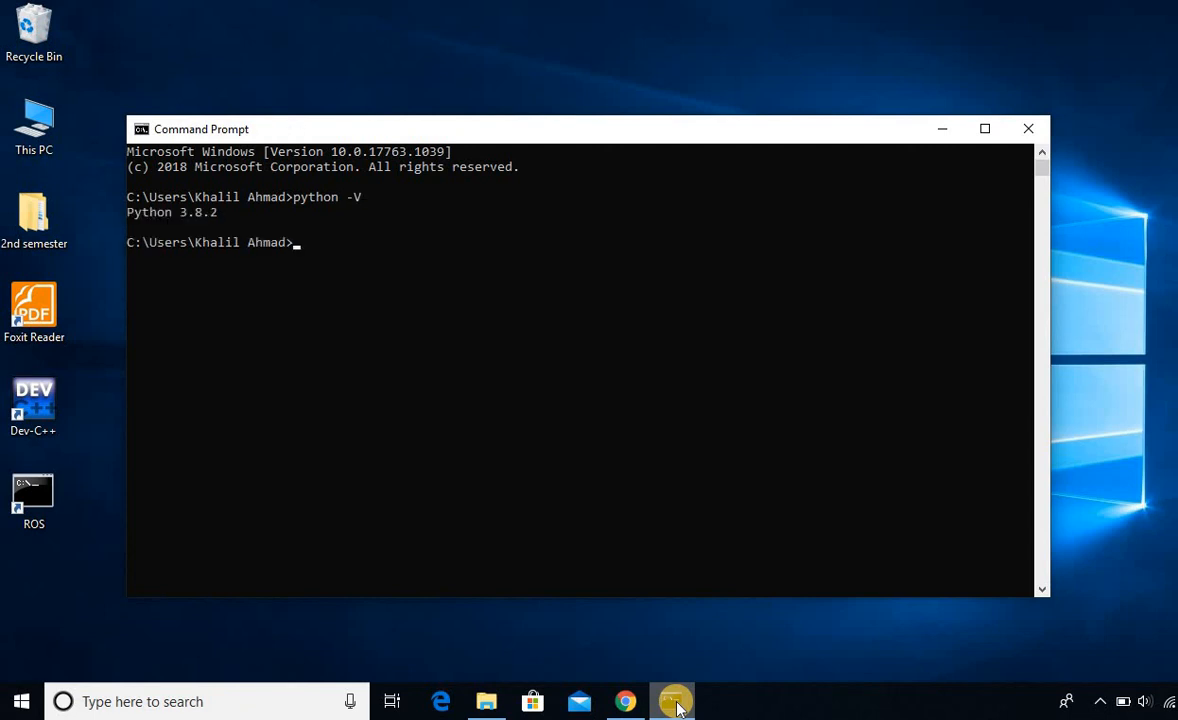